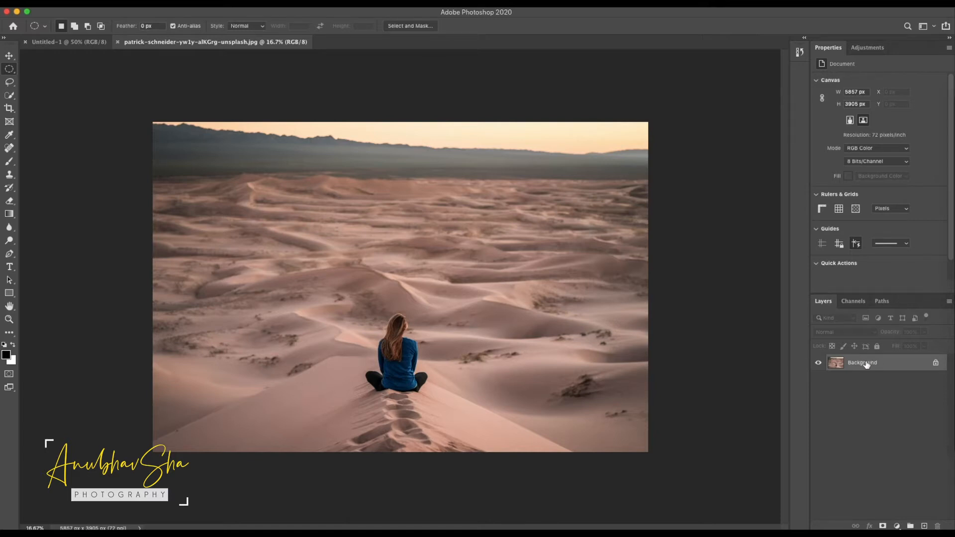
Step: Convert the background to an editable layer and copy the seated woman to a new layer using Quick Selection
double_click(893, 365)
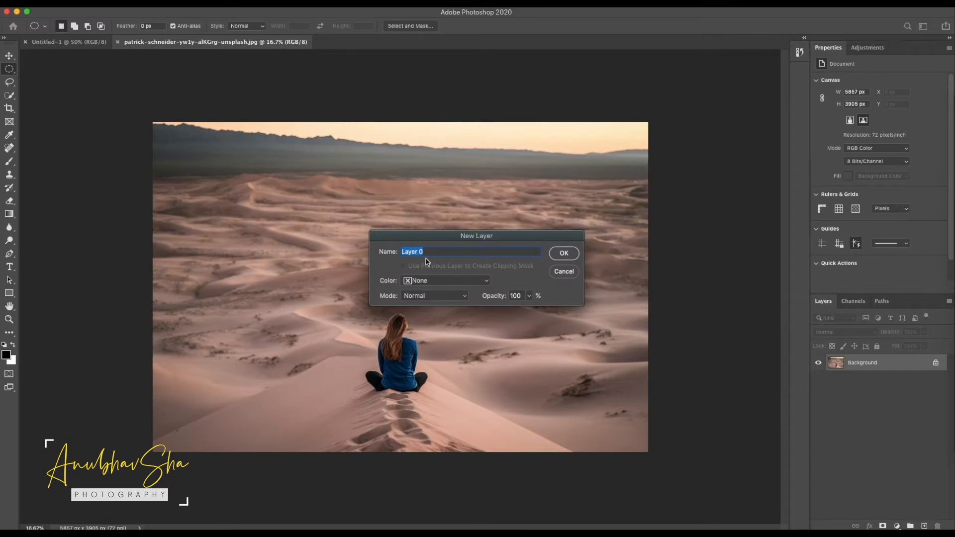
left_click(563, 255)
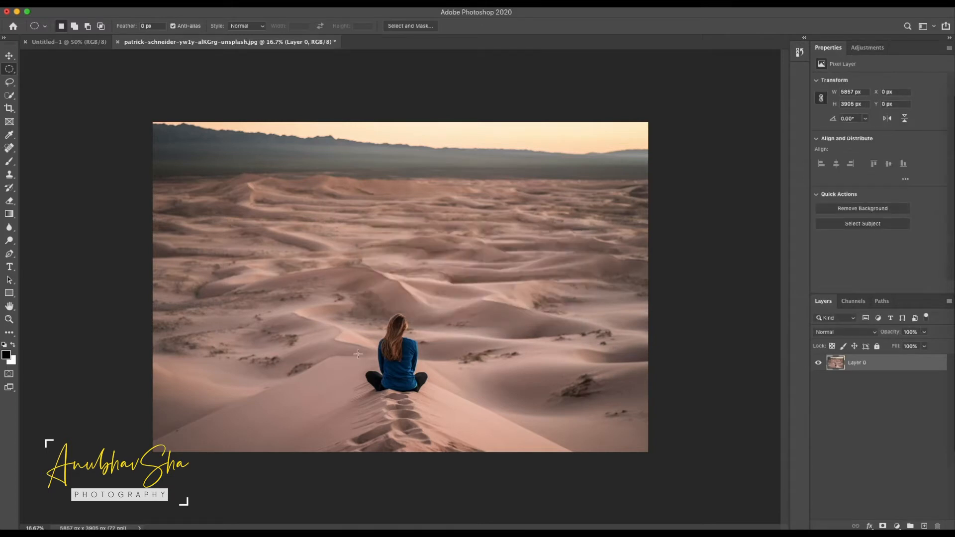
left_click(9, 97)
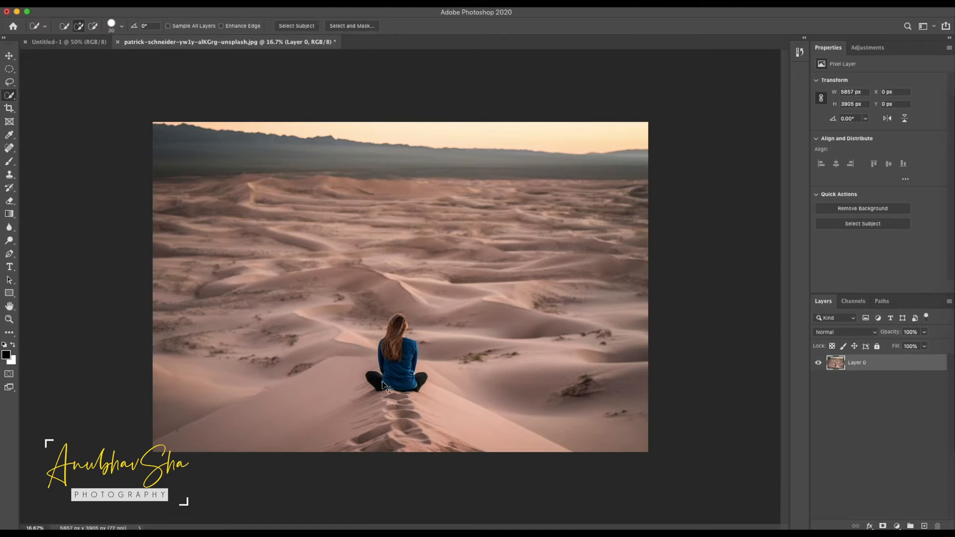
scroll(384, 383, "up", 3)
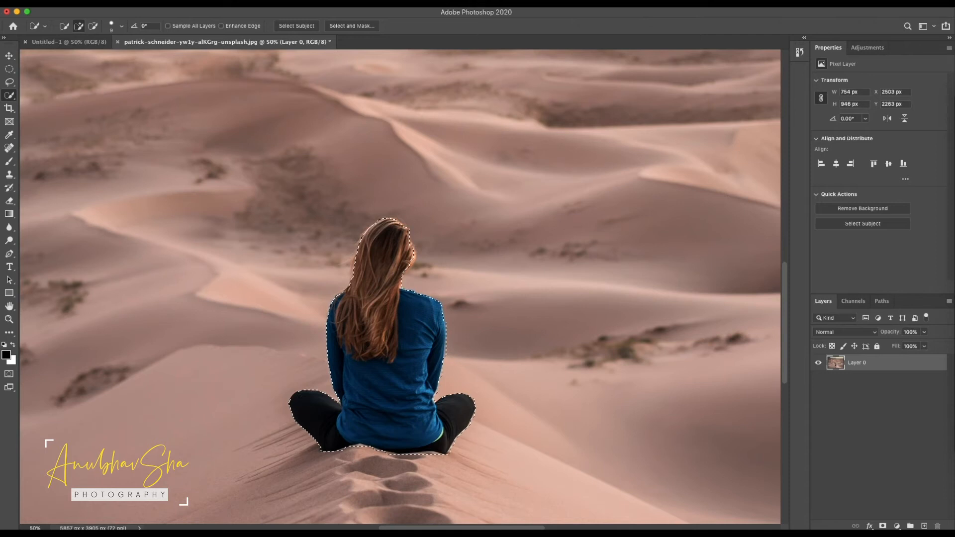
key("ctrl+0")
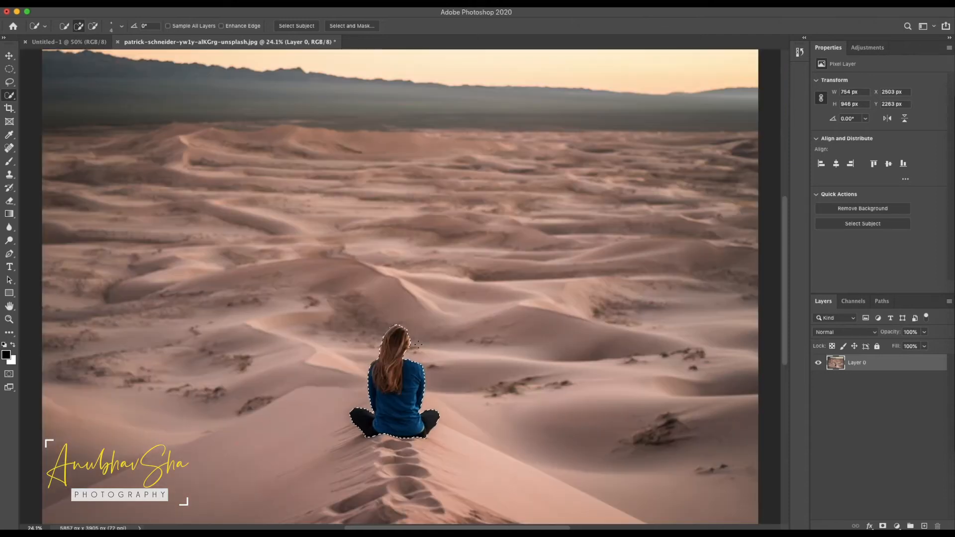
key("ctrl+j")
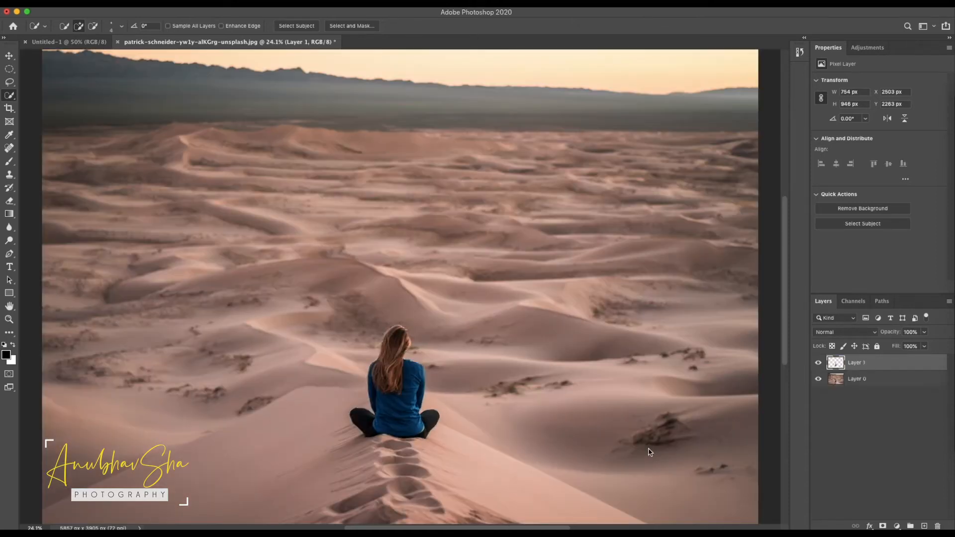
Step: Hide Layer 0 and fill the woman's outline on Layer 1 with black to make a silhouette
left_click(819, 379)
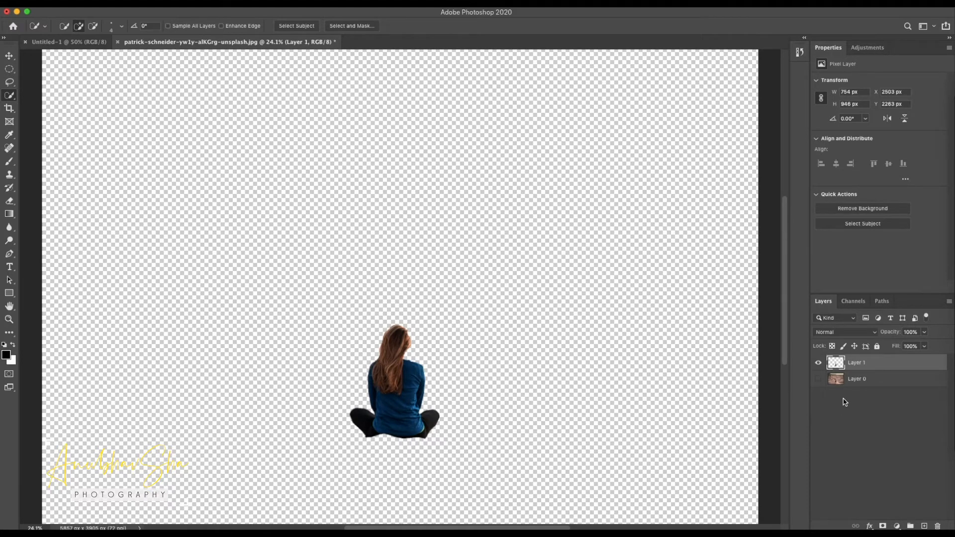
left_click(839, 365, "super")
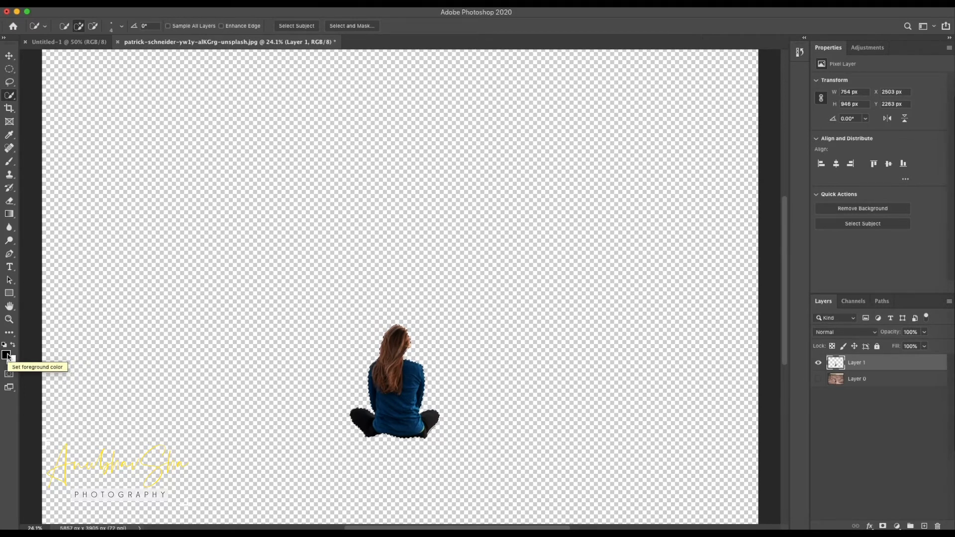
key("alt+BackSpace")
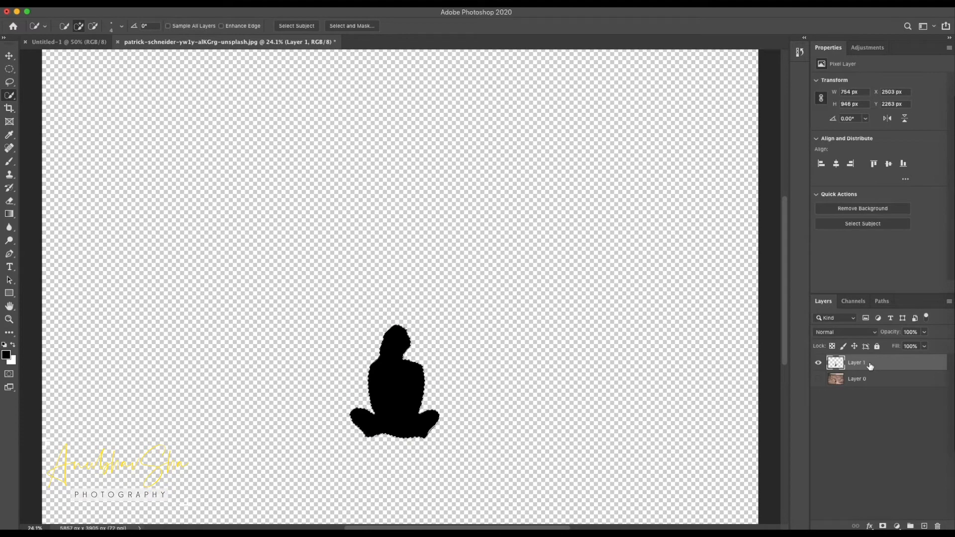
Step: Enlarge the black silhouette to about 443% so it spans the canvas height, and clear the selection
key("ctrl+t")
left_click_drag(441, 325, 678, 30)
left_click_drag(498, 142, 397, 223)
left_click_drag(567, 113, 610, 58)
key("super+minus")
key("super+minus")
left_click_drag(316, 412, 297, 434)
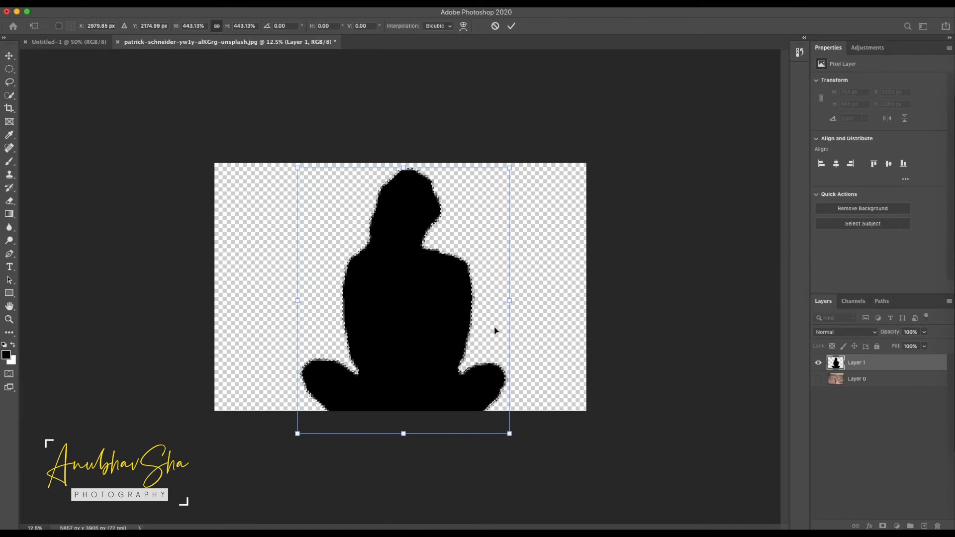
key("Return")
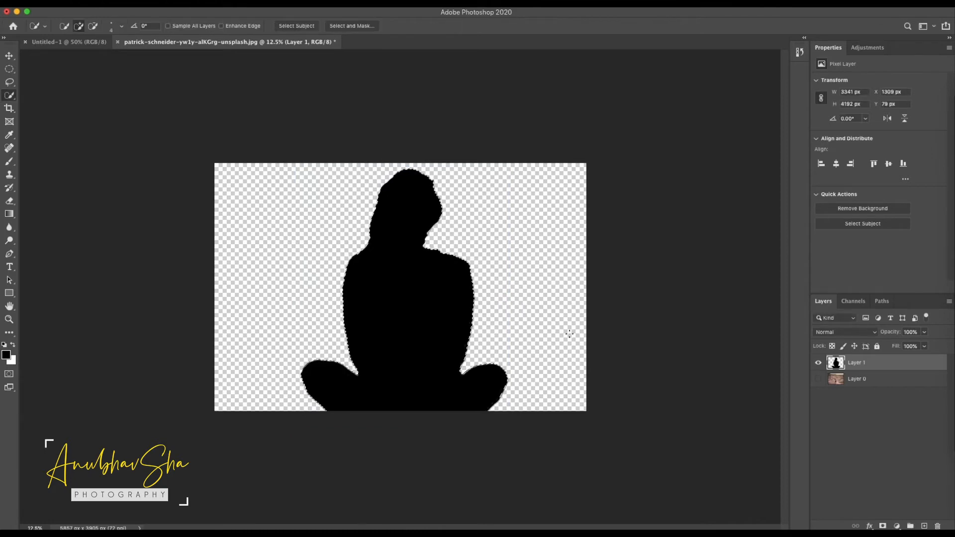
key("super+d")
Step: Place the visible Layer 0 above Layer 1 and clip it to the silhouette with a clipping mask
left_click(857, 379)
left_click_drag(859, 377, 821, 367)
left_click(819, 364)
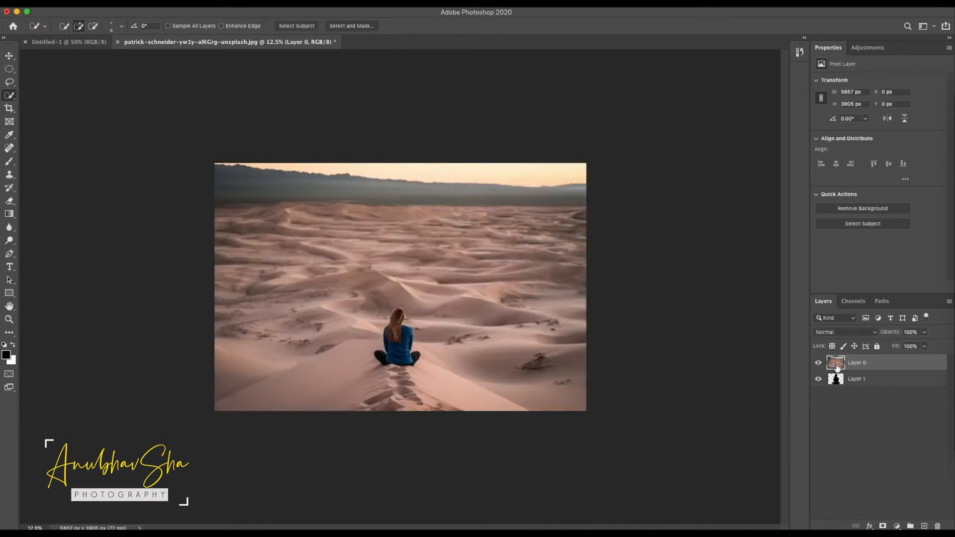
right_click(891, 367)
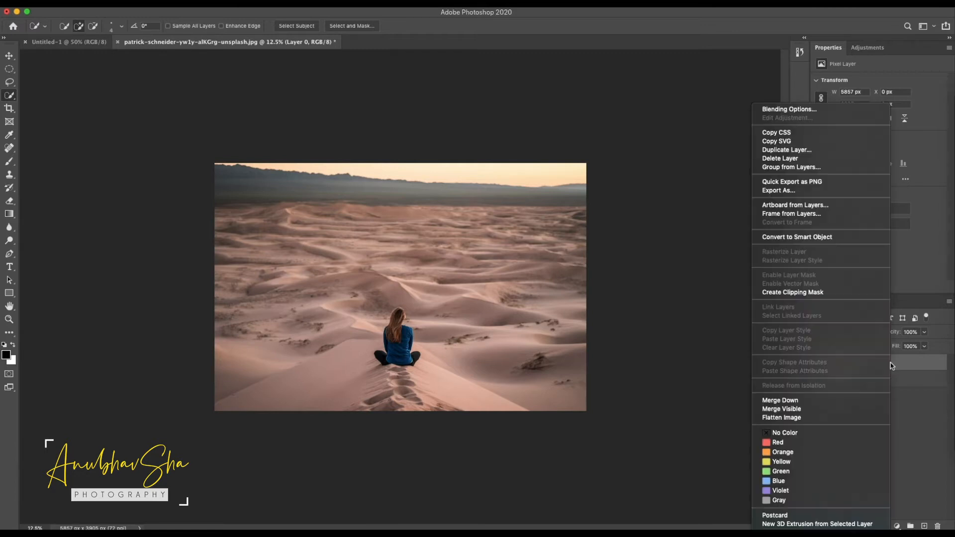
left_click(781, 294)
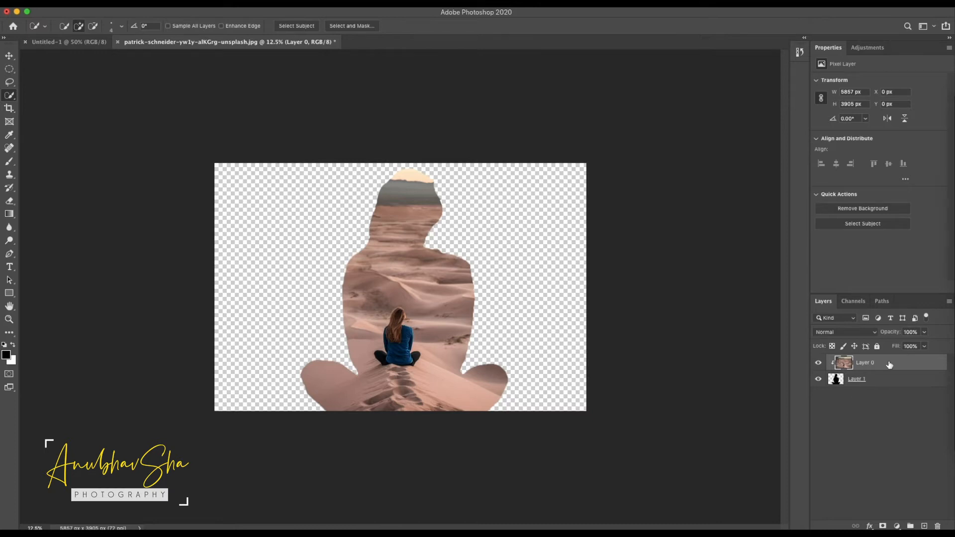
Step: Place a desaturated duplicate of Layer 0 beneath the silhouette layer
key("super+j")
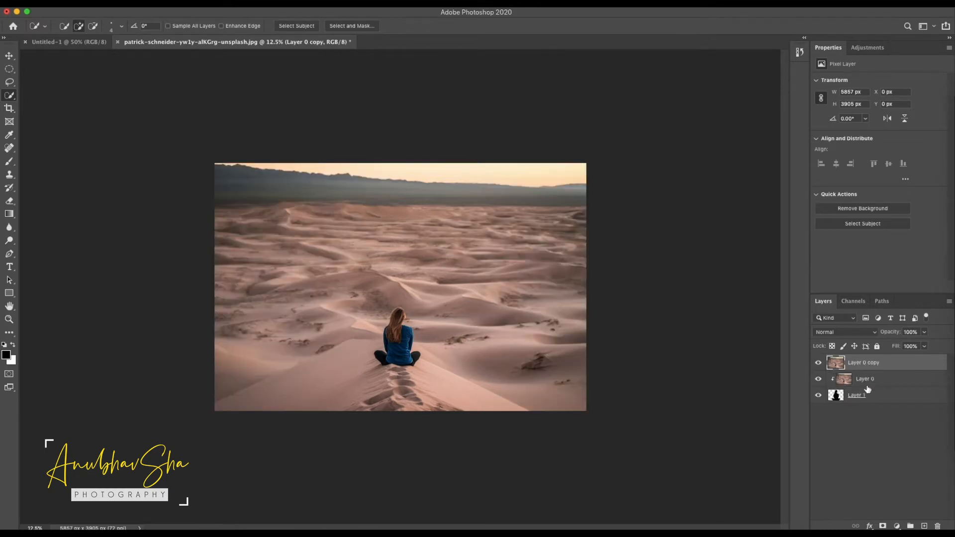
left_click_drag(889, 363, 886, 413)
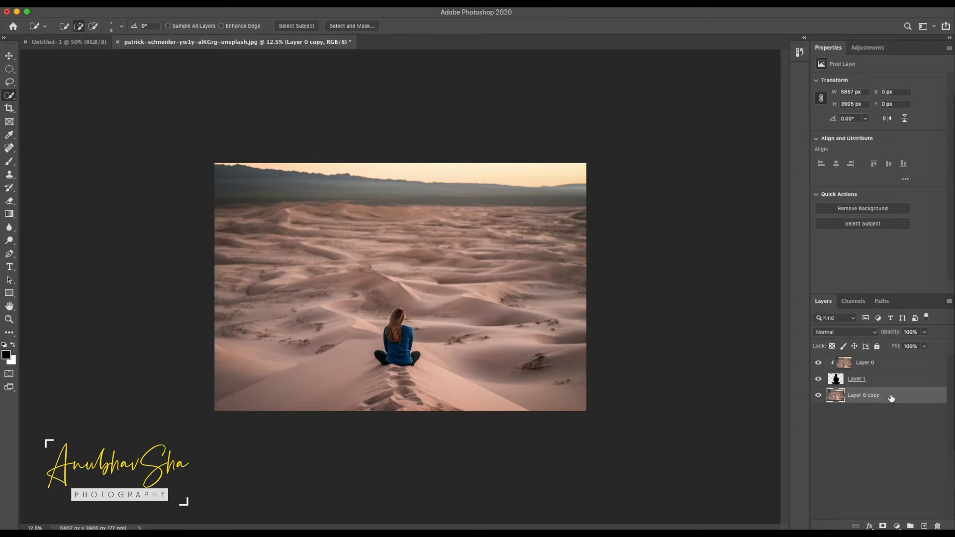
key("shift+super+u")
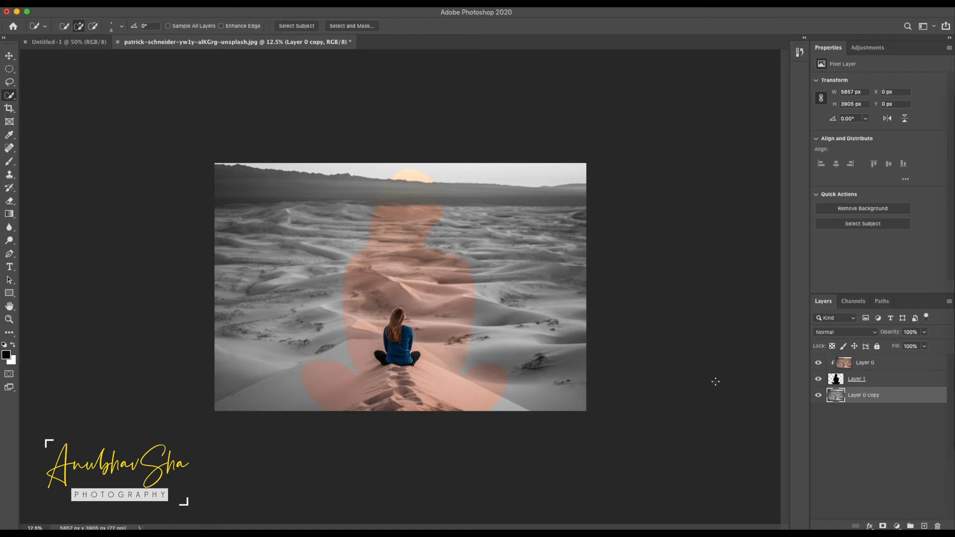
Step: Shift the Layer 1 silhouette slightly to the left with Free Transform
left_click(836, 381)
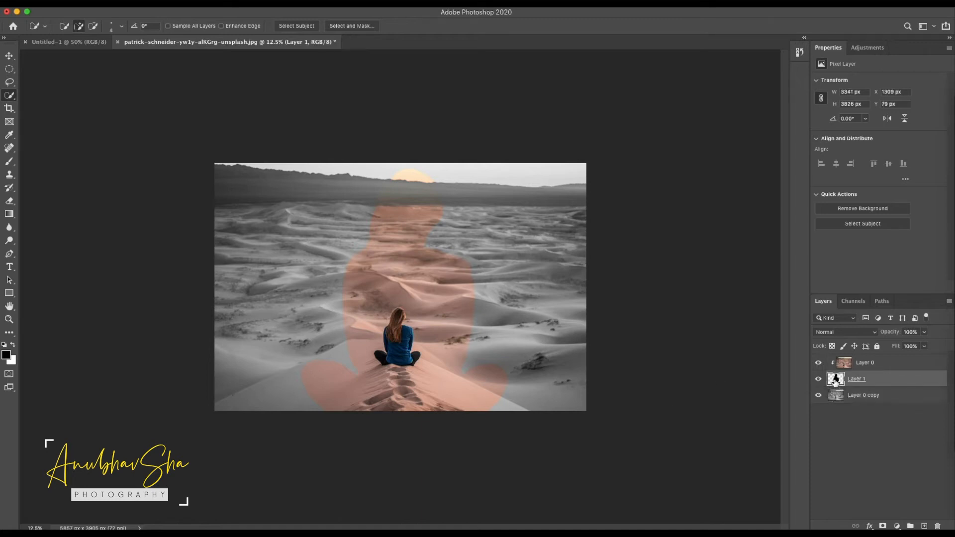
key("ctrl+t")
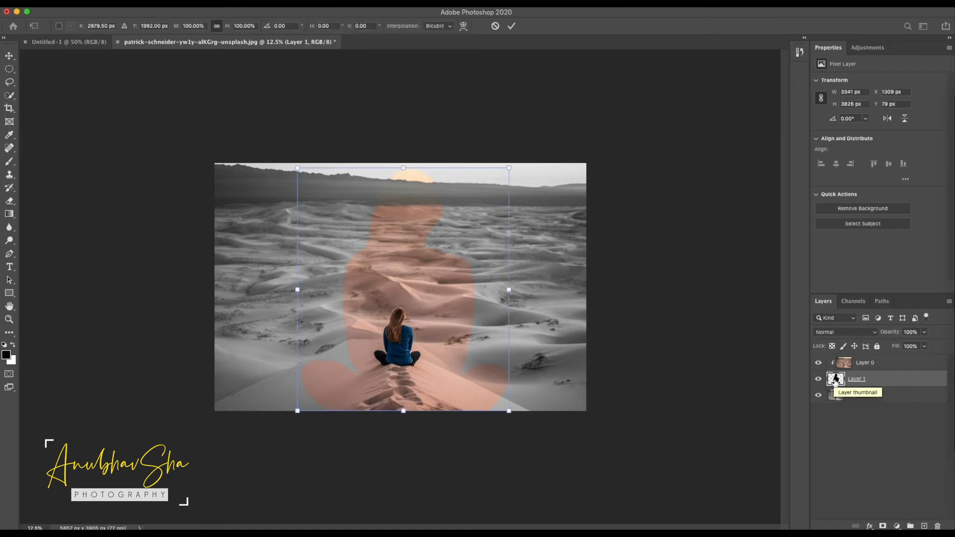
left_click_drag(441, 306, 427, 308)
key("Return")
Step: Add a Solid Color fill layer in beige bdb290 and move it beneath all other layers
left_click(867, 422)
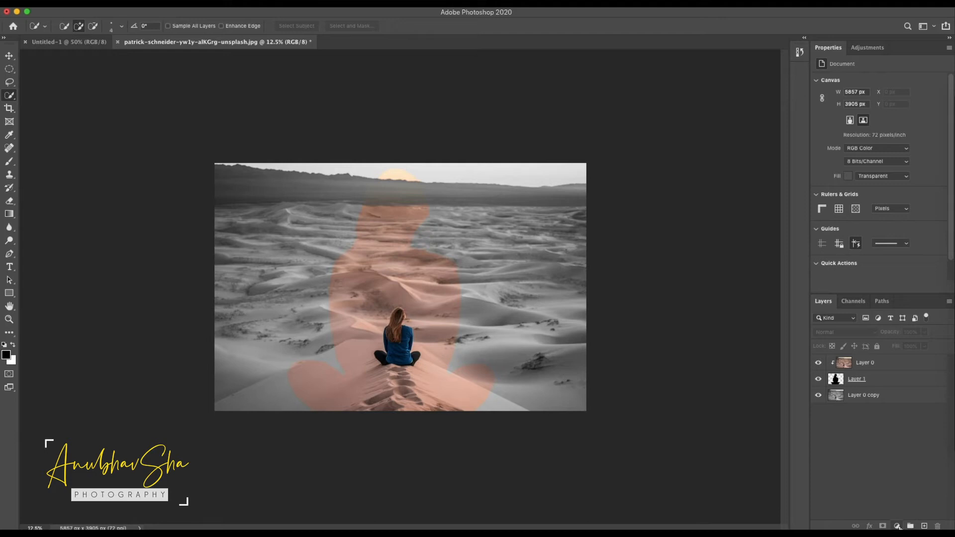
left_click(898, 526)
left_click(858, 348)
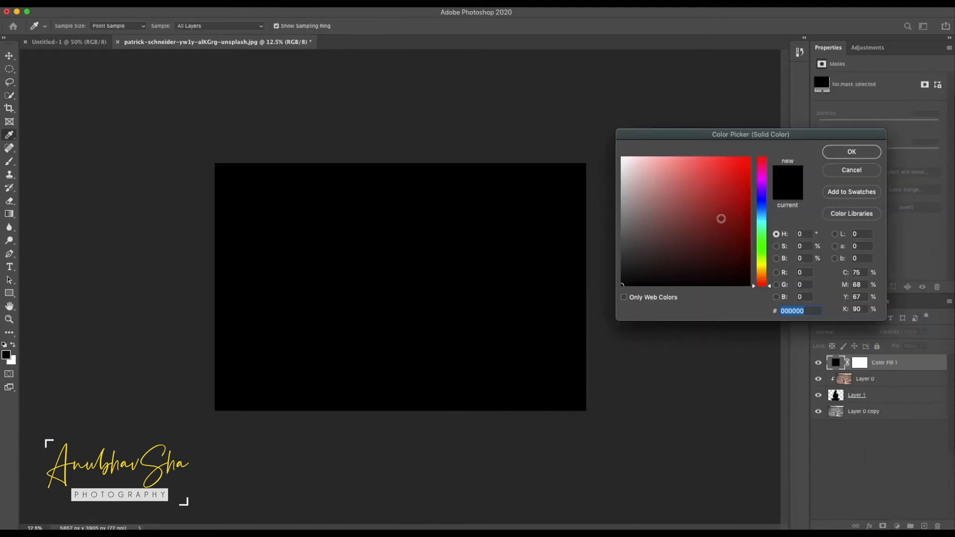
mouse_move(653, 213)
left_mouse_down()
mouse_move(647, 184)
mouse_move(651, 191)
left_mouse_up()
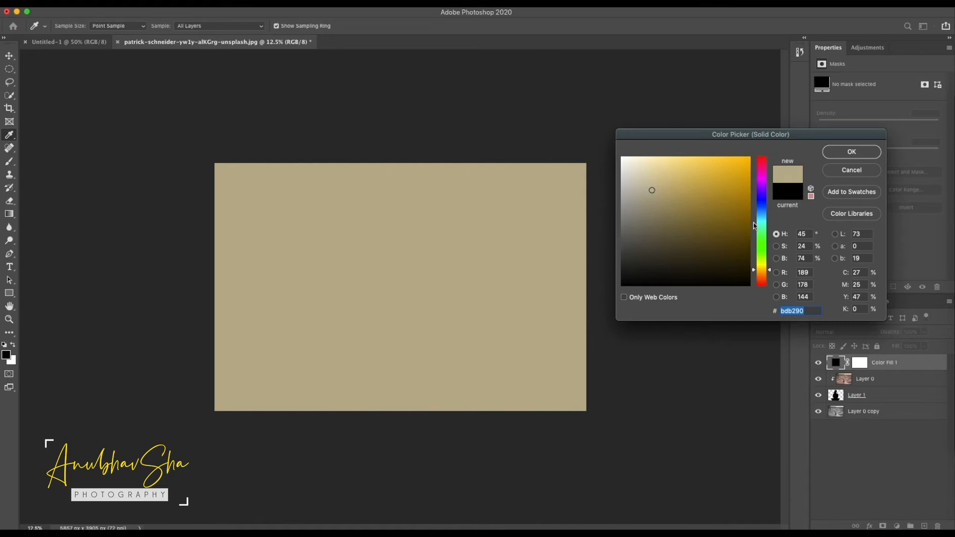
left_click(853, 153)
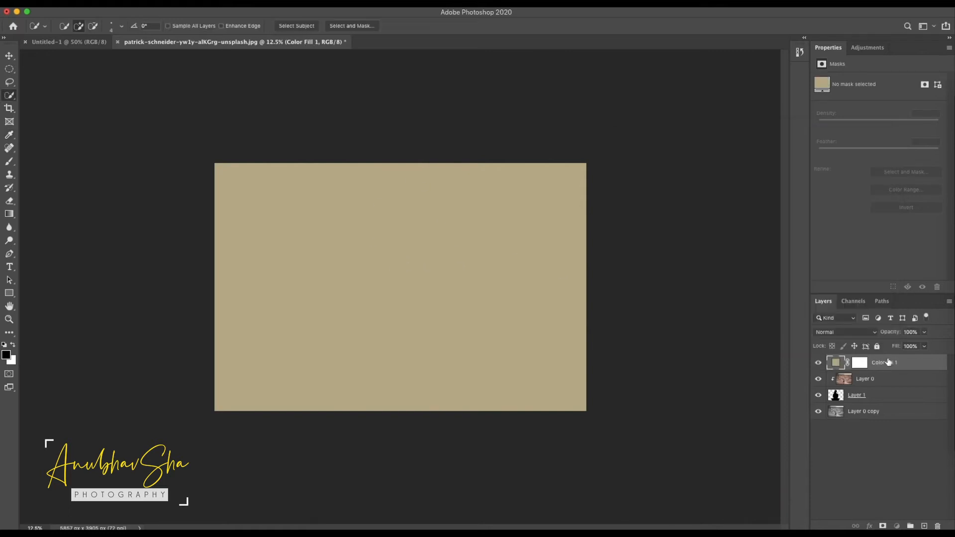
left_click_drag(910, 366, 919, 422)
Step: Set the desaturated Layer 0 copy to Soft Light blending and recolor the fill layer purple
left_click(860, 398)
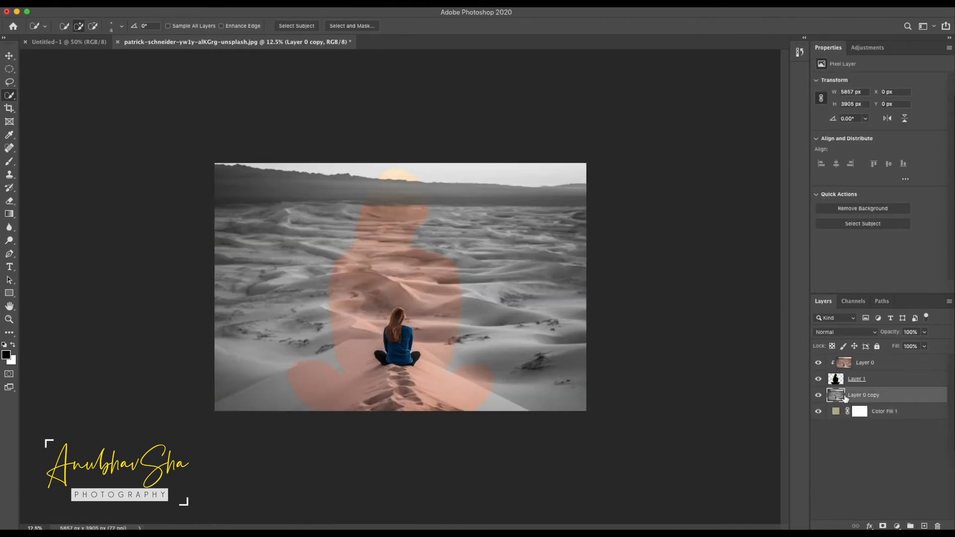
left_click(860, 335)
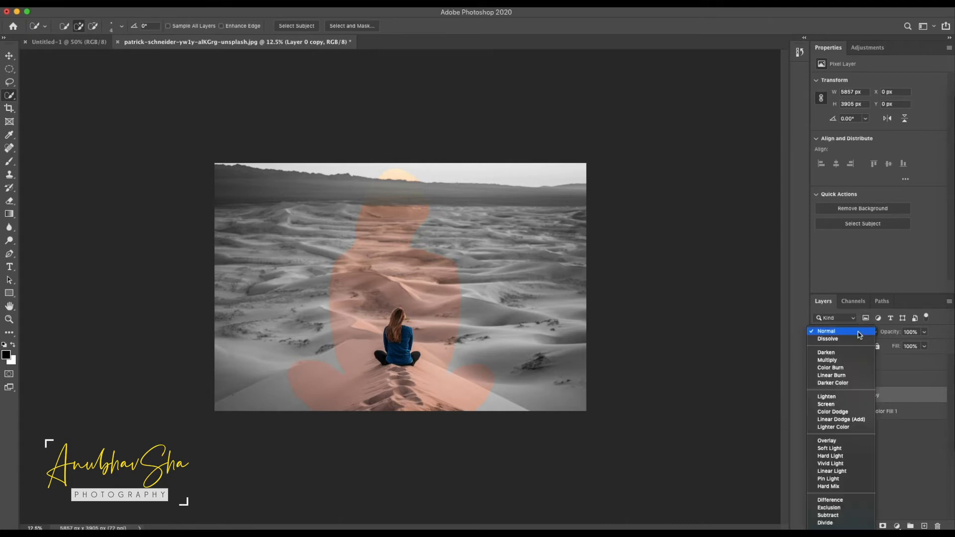
left_click(846, 450)
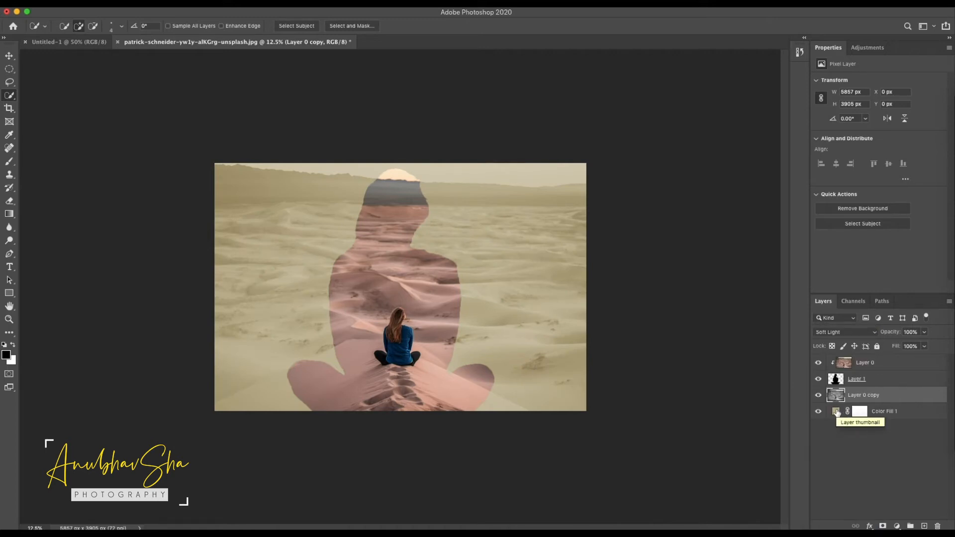
double_click(838, 412)
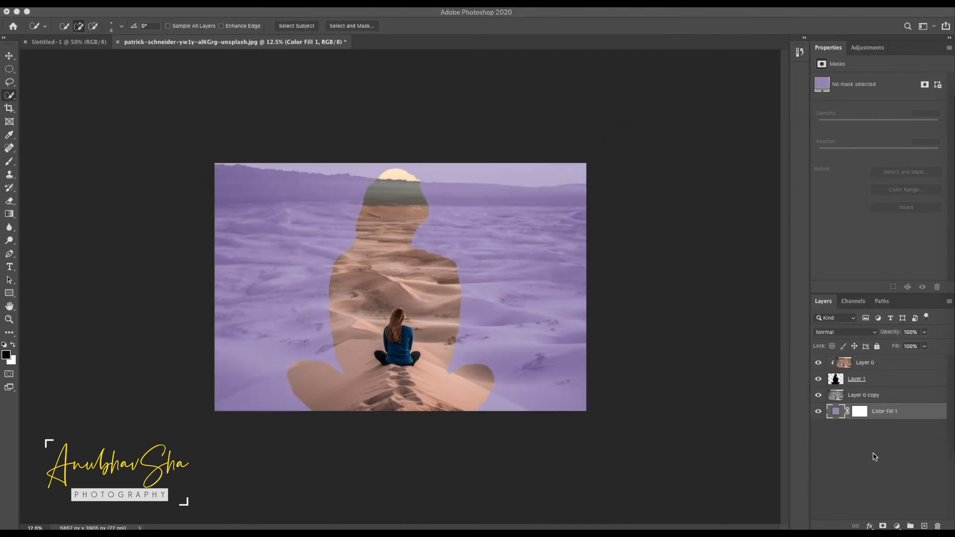
left_click(873, 453)
Step: Apply a Gaussian Blur with a 20.4-pixel radius to the desaturated Layer 0 copy
left_click(862, 396)
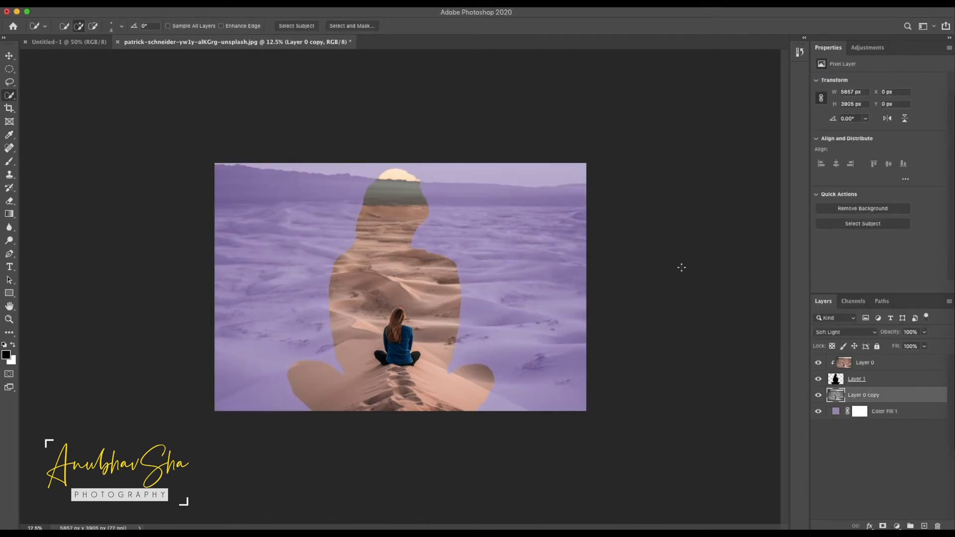
left_click(237, 3)
mouse_move(252, 121)
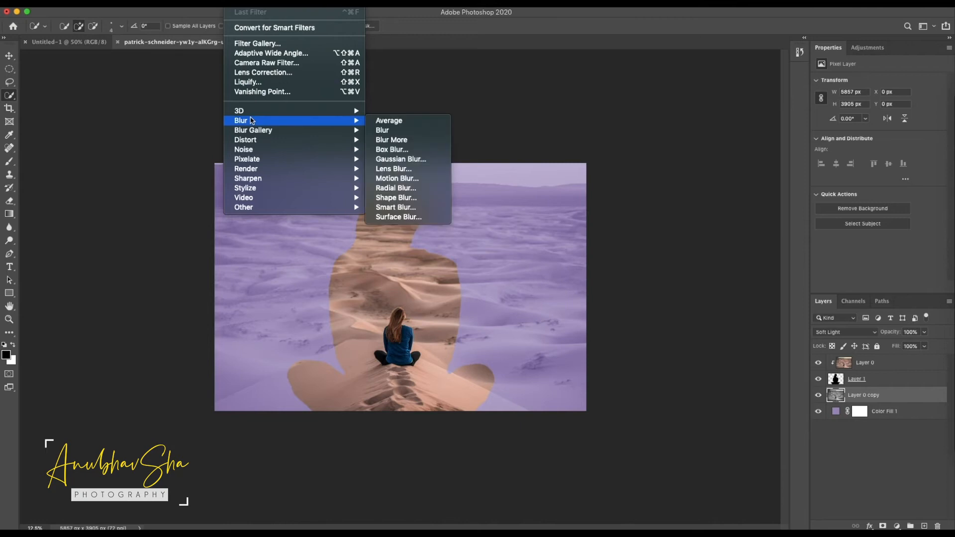
left_click(394, 160)
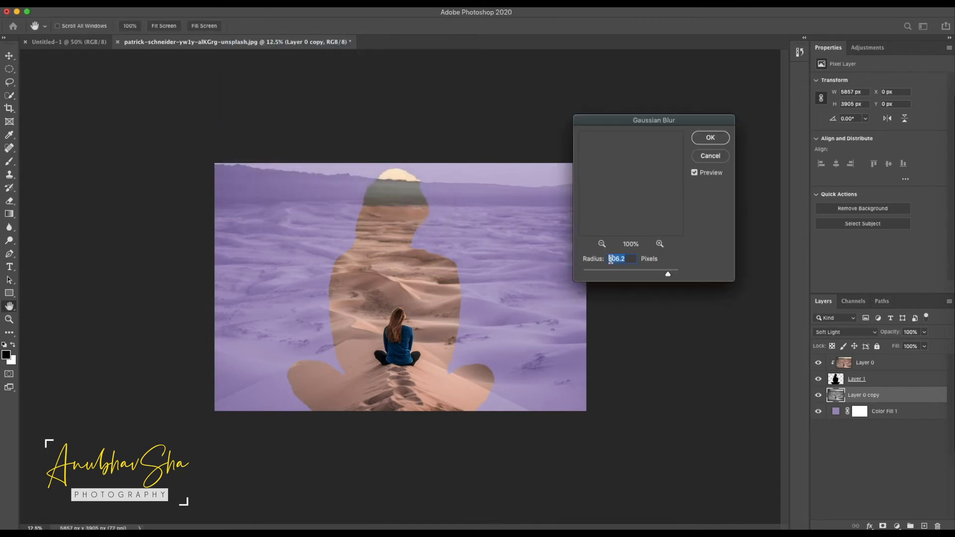
left_click(614, 270)
left_click_drag(614, 273, 625, 273)
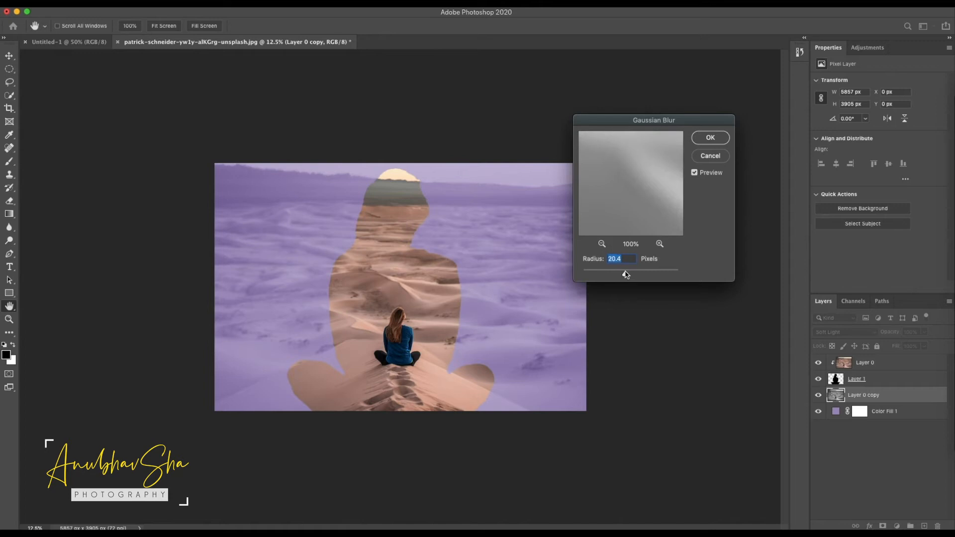
left_click(710, 139)
key("w")
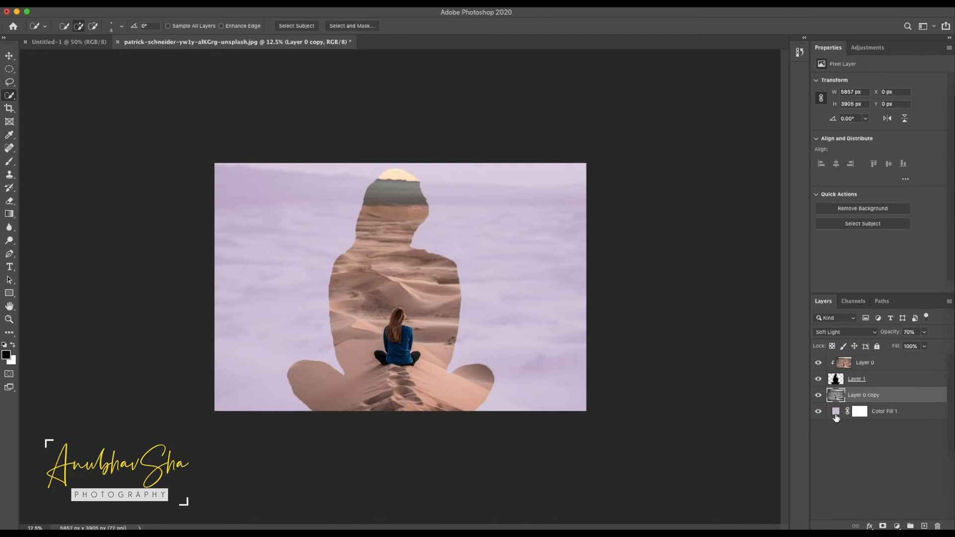
Step: Add a Curves adjustment layer above the clipped Layer 0
left_click(887, 361)
left_click(897, 526)
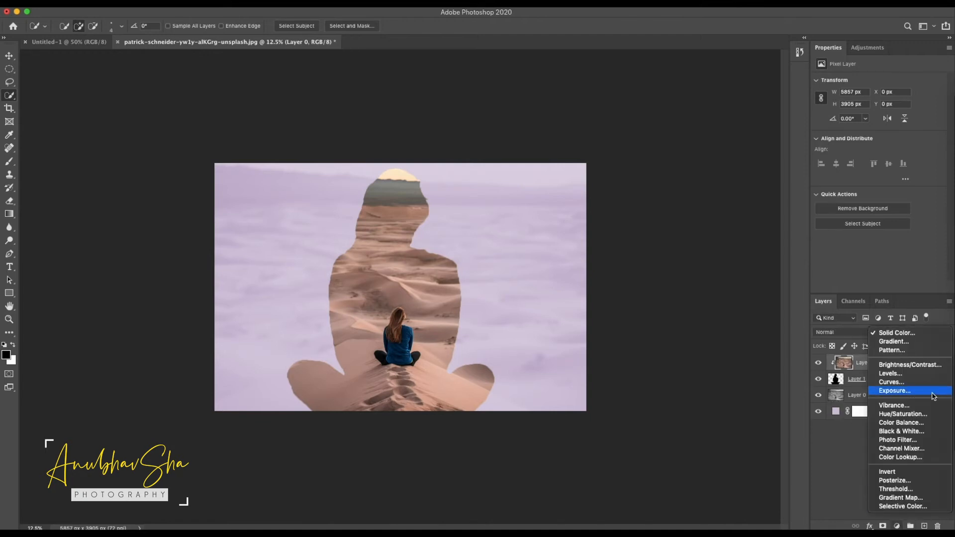
left_click(907, 386)
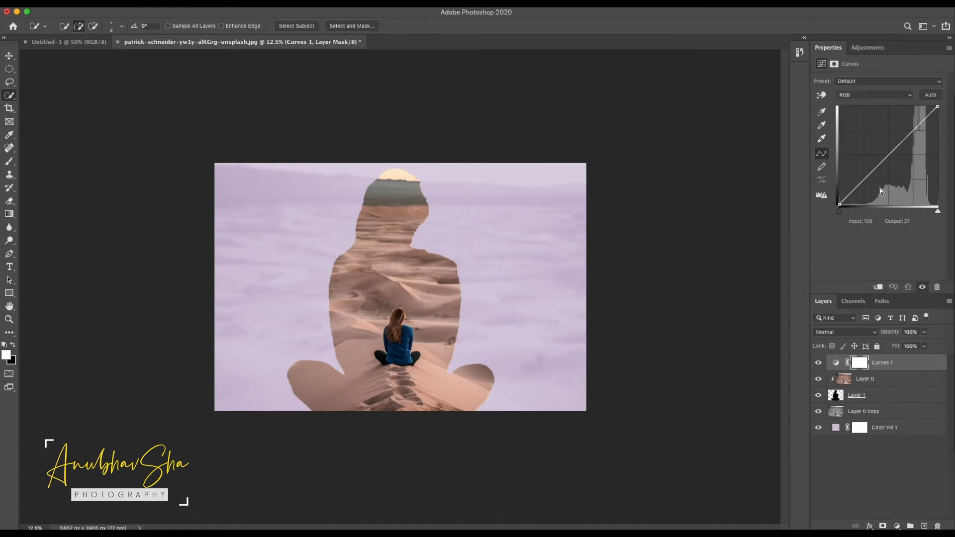
Step: Shape the color channel and RGB curves, darkening the RGB shadows and setting the upper RGB point to input 185, output 183
left_click_drag(884, 155, 890, 159)
left_click(875, 94)
left_click(875, 102)
key("alt+4")
key("alt+5")
left_click_drag(891, 158, 911, 133)
left_click(875, 95)
left_click(871, 72)
left_click(890, 159)
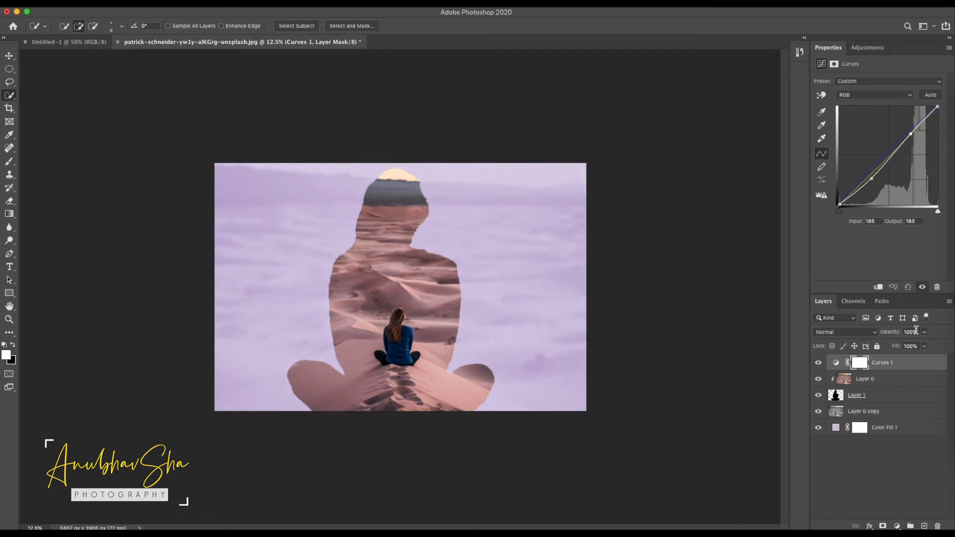
Step: Add an Exposure adjustment layer above the Curves layer with offset +0.0126 and gamma correction 0.94
left_click(890, 514)
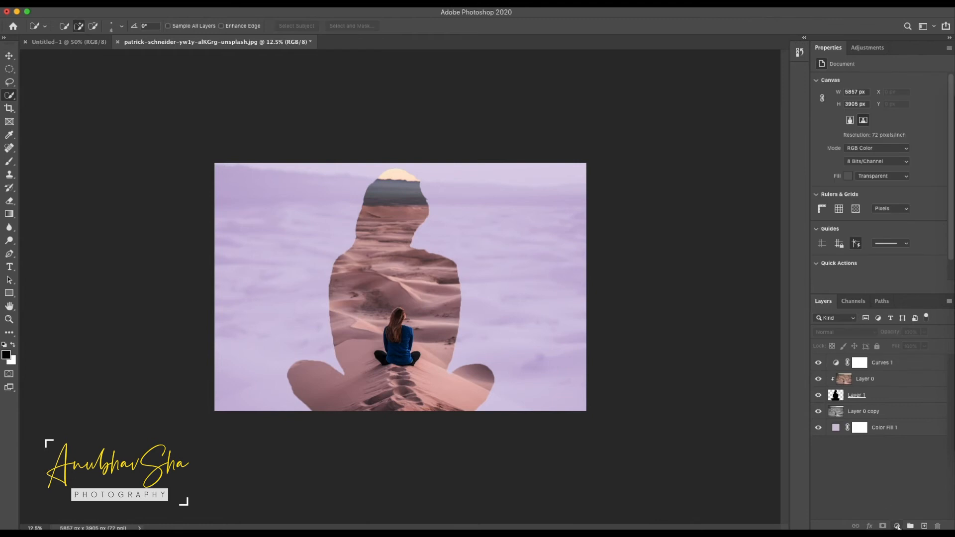
left_click(898, 526)
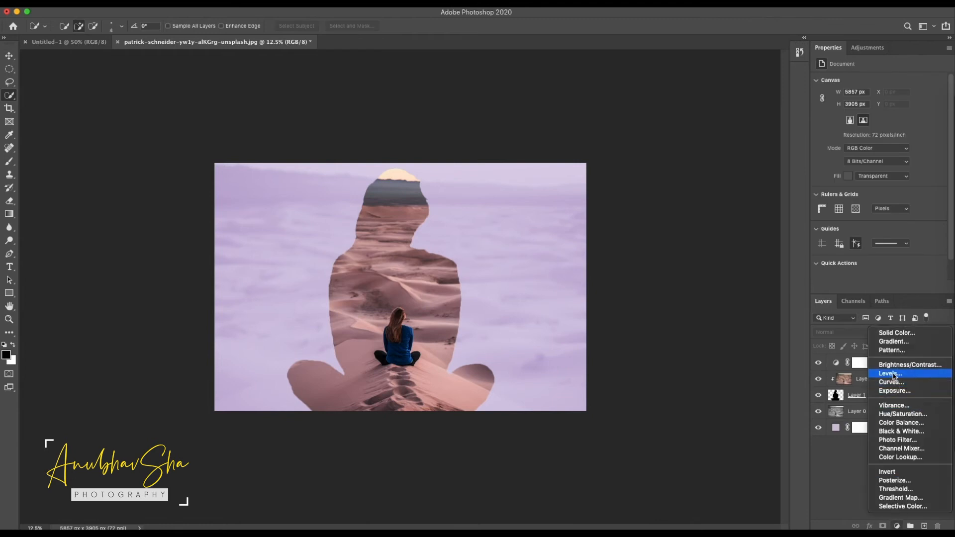
left_click(896, 391)
left_click_drag(879, 126, 882, 146)
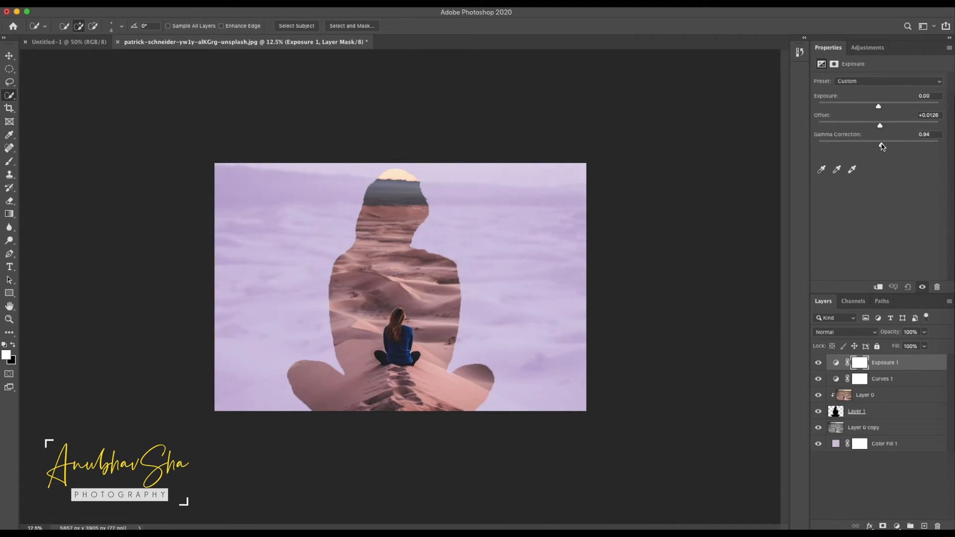
Step: Place the Color Fill 1 layer directly above Layer 0 copy with Soft Light blending and 80% opacity
left_click(878, 438)
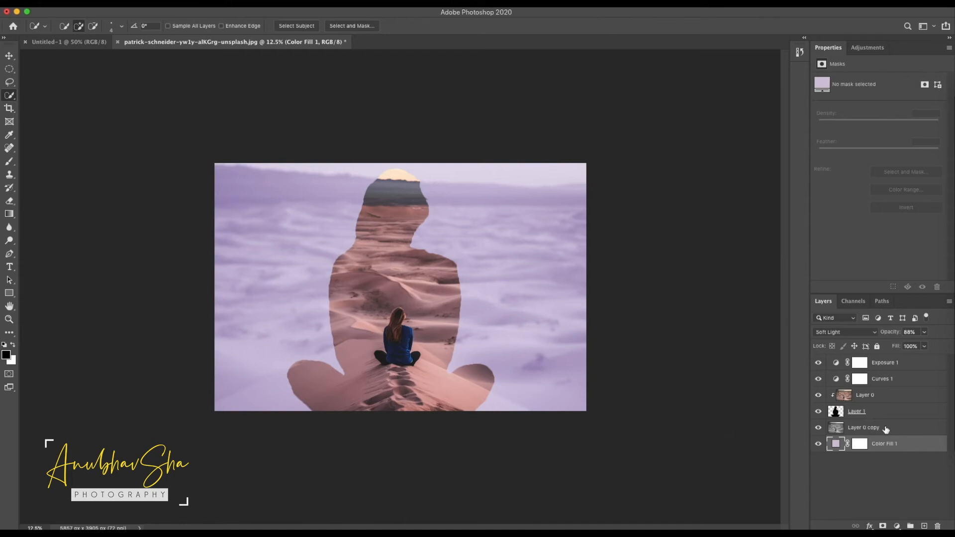
left_click(852, 431)
key("super+z")
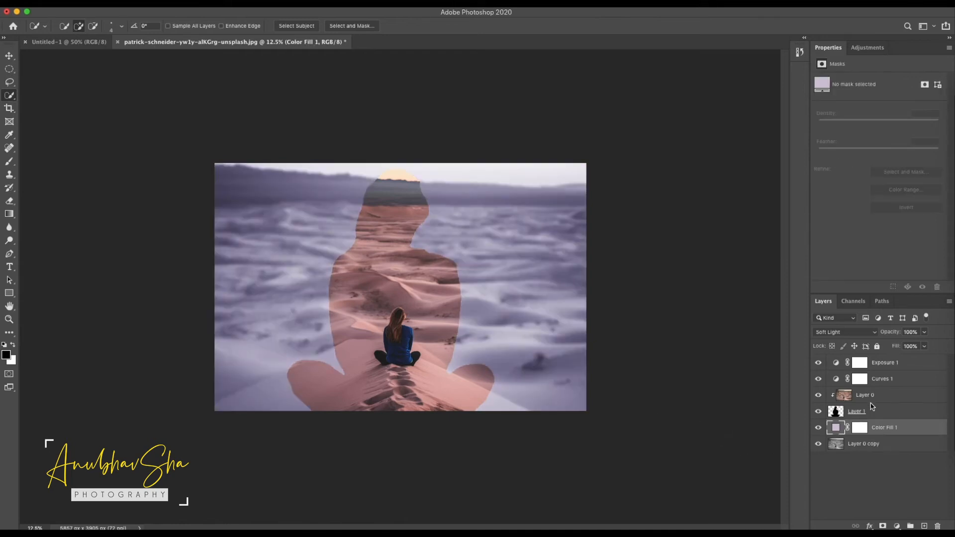
left_click_drag(898, 333, 892, 336)
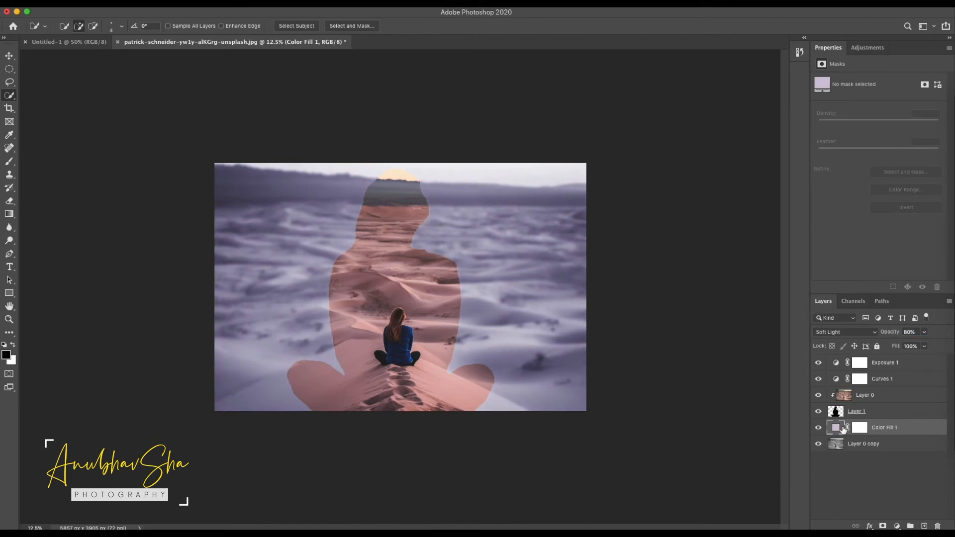
Step: Recolor the Color Fill 1 layer light blue
double_click(843, 429)
left_click_drag(762, 232, 765, 213)
left_click(865, 153)
Step: Add a Gradient Fill layer directly above Layer 0 copy using the Foreground to Transparent preset
left_click(871, 444)
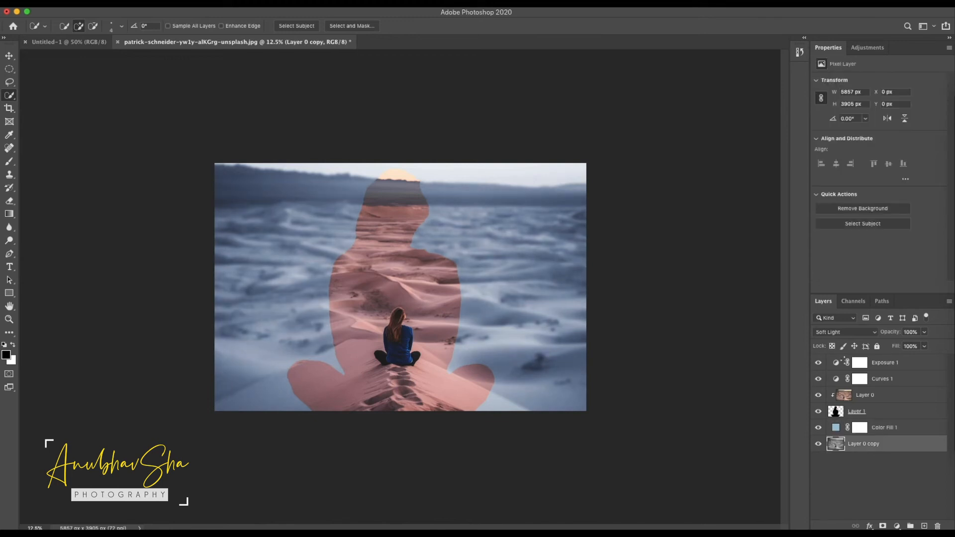
left_click(896, 526)
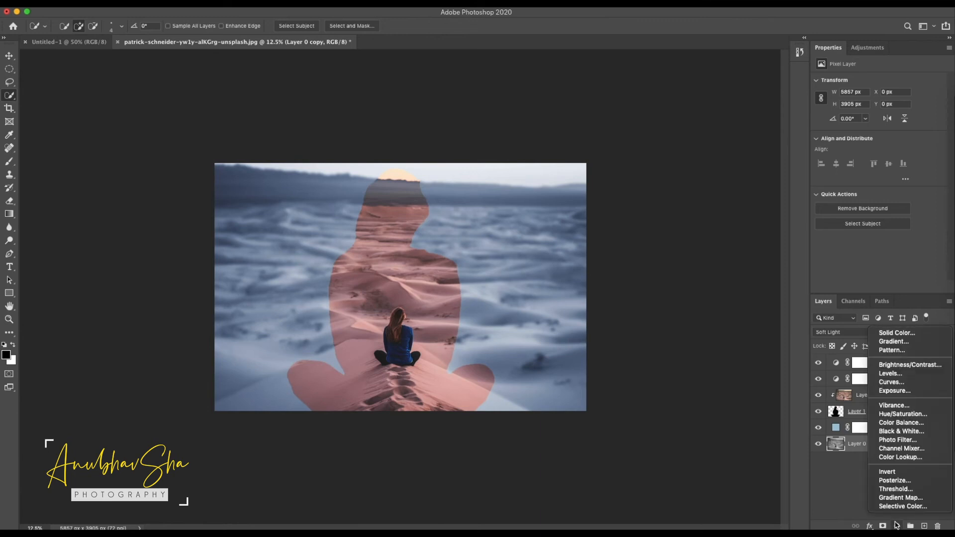
left_click(896, 347)
left_click(623, 194)
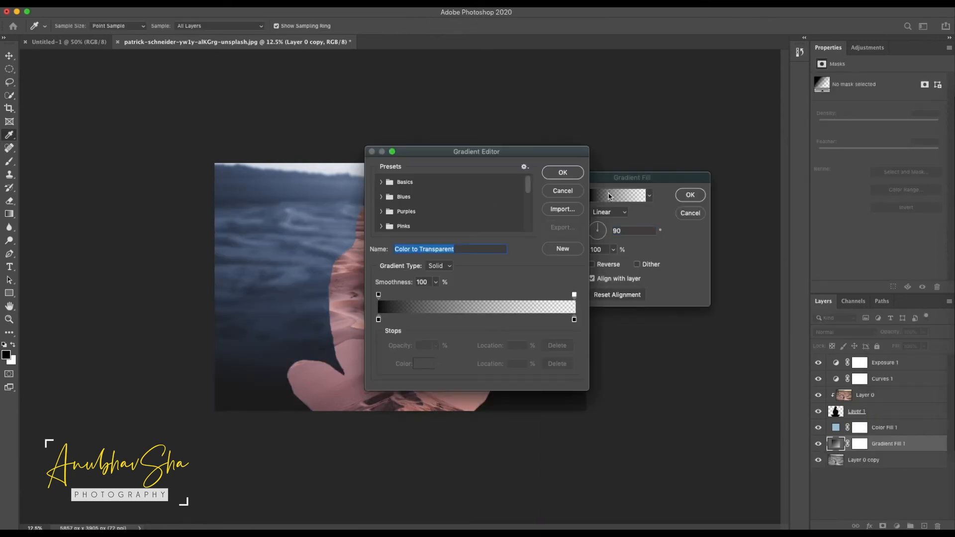
left_click(390, 182)
left_click(410, 197)
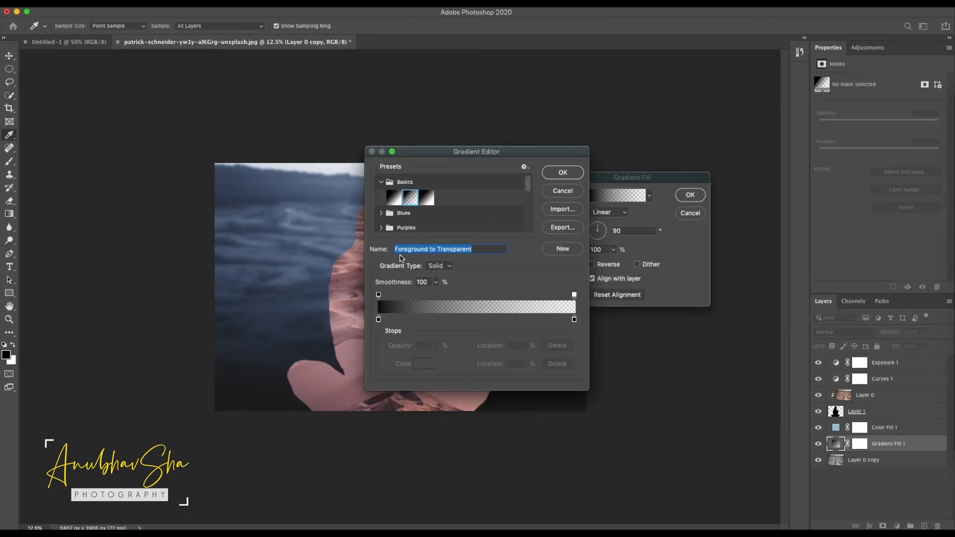
Step: Change the gradient's starting color stop at location 0 from black to golden yellow
left_click(378, 320)
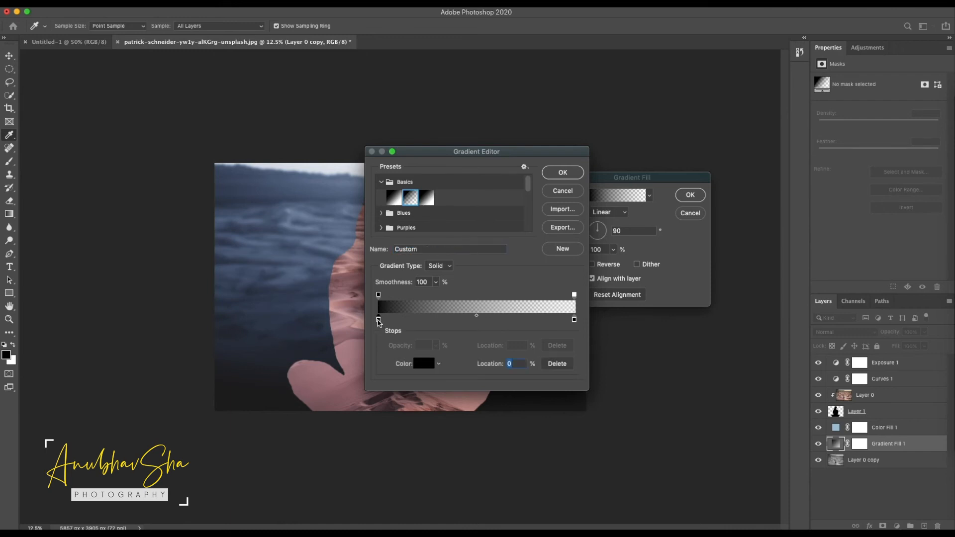
left_click(424, 364)
left_click(762, 269)
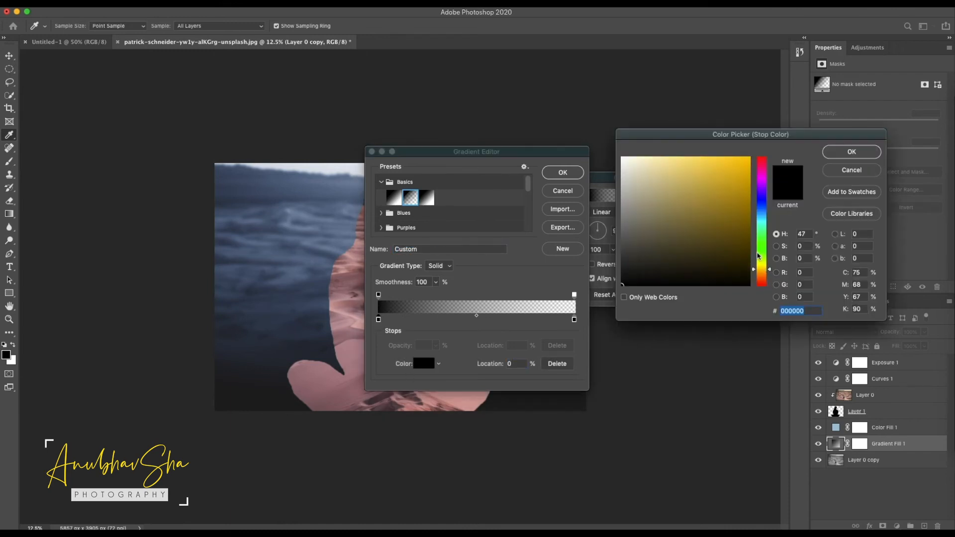
left_click(717, 168)
left_click(846, 152)
left_click(563, 172)
Step: Make the gradient fill radial and enlarge its scale so the yellow glow surrounds the silhouette
left_click(605, 213)
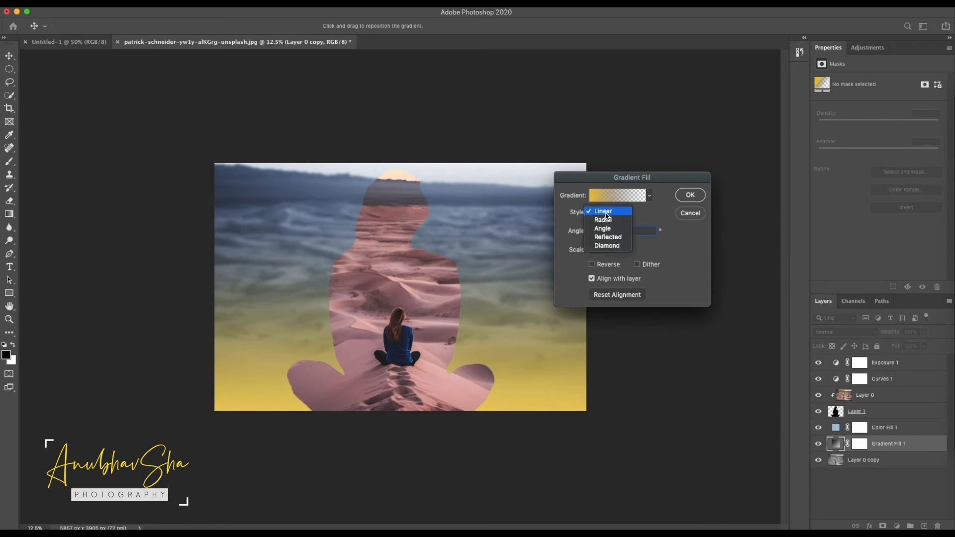
left_click(605, 220)
left_click(613, 249)
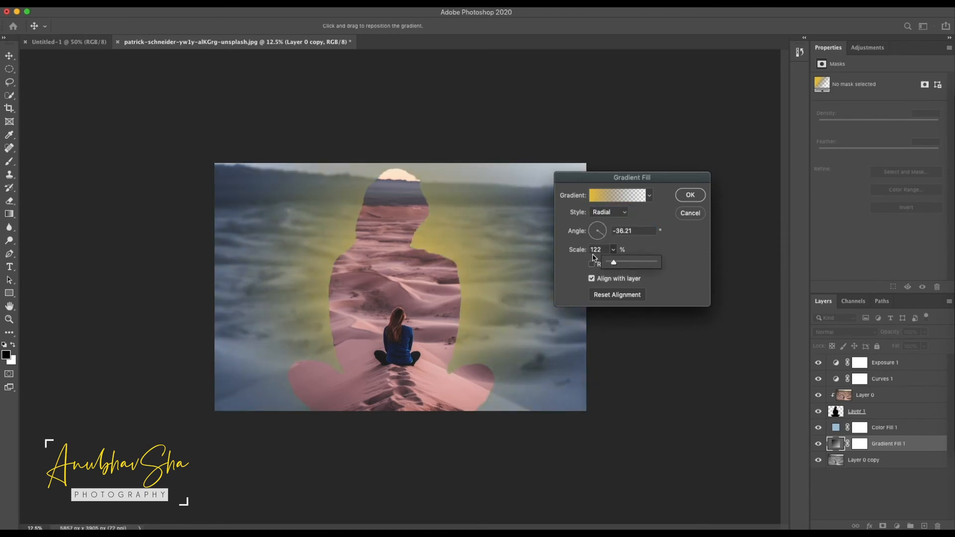
left_click(690, 196)
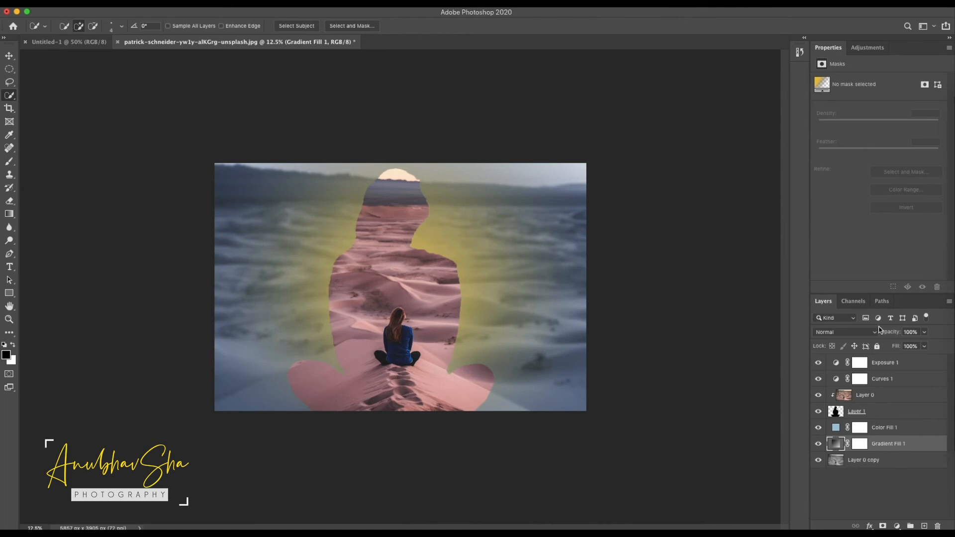
Step: Set the Gradient Fill 1 layer to Hard Light blending and lower its opacity
left_click(848, 333)
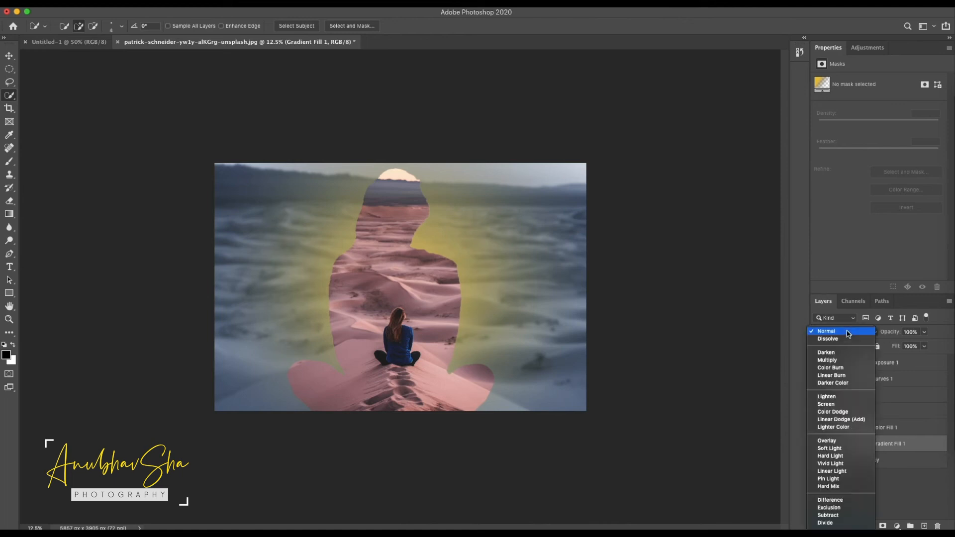
left_click(831, 456)
left_click_drag(900, 332, 884, 381)
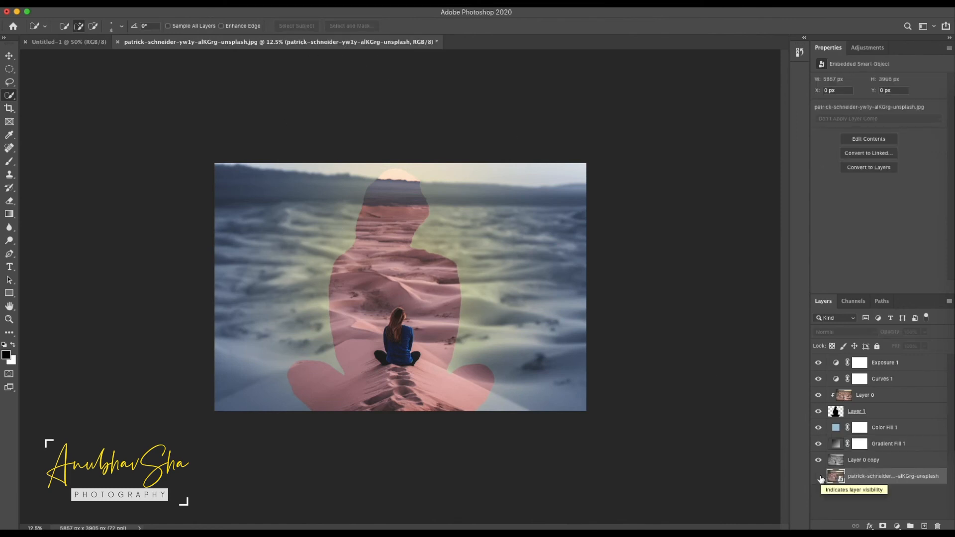
Step: Compare the original desert photo with the finished composite by repeatedly isolating the bottom smart object layer and restoring all layers
left_click(819, 477, "alt")
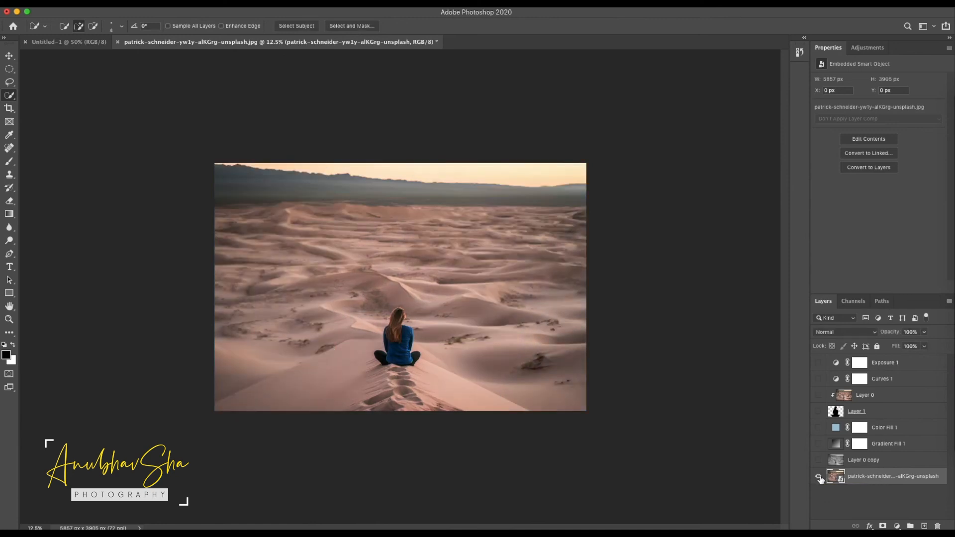
left_click(820, 477, "alt")
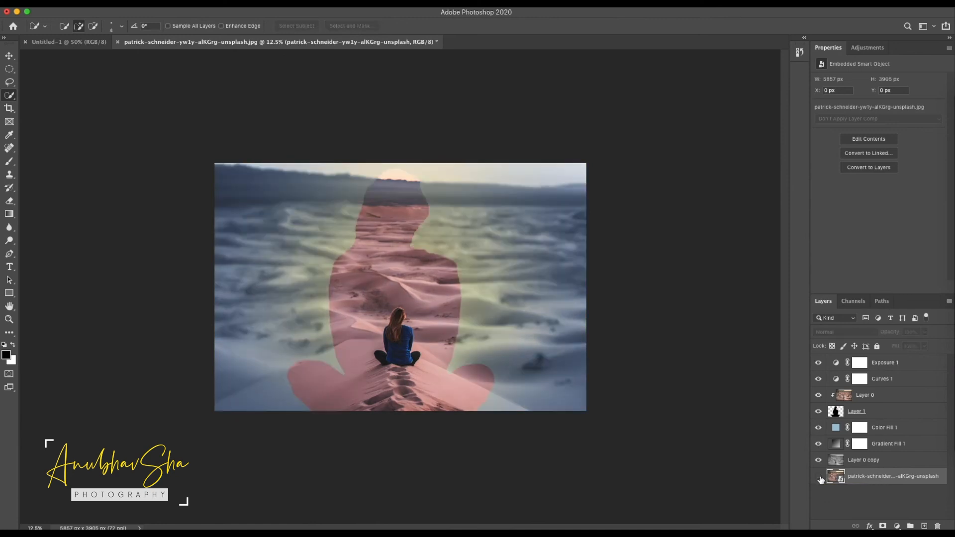
left_click(819, 477, "alt")
left_click(819, 477, "alt")
left_click(819, 478, "alt")
left_click(819, 478, "alt")
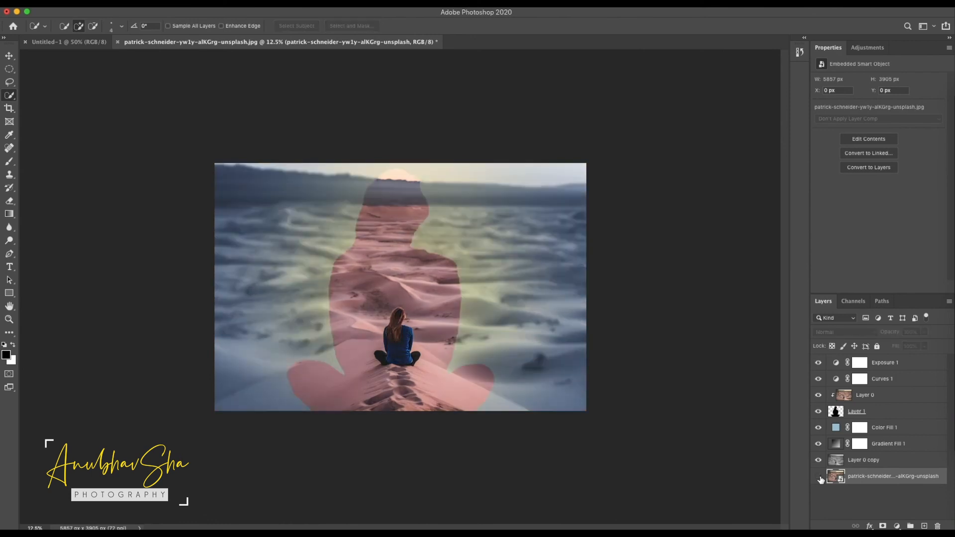